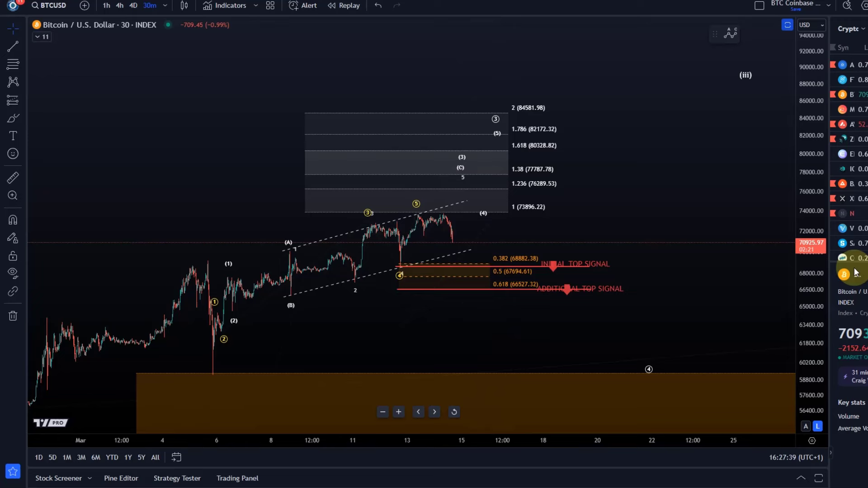
Step: Stretch the price scale and pan to centre the ending diagonal, wave-5 top and red top-signal lines
drag(807, 235, 805, 42)
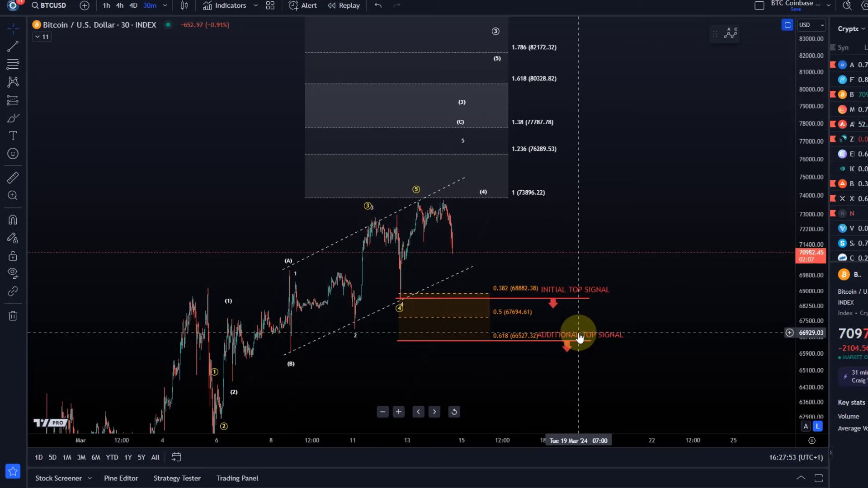
drag(461, 387, 490, 280)
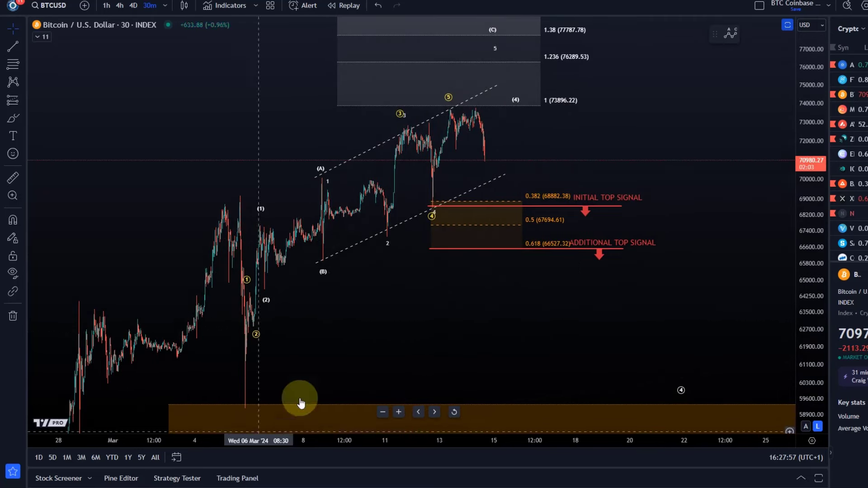
drag(368, 352, 265, 398)
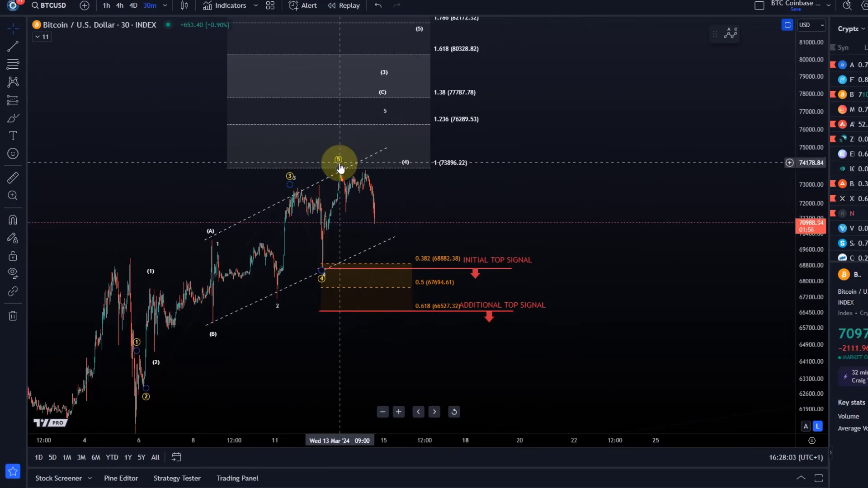
Step: Raise the diagonal's wave 5 point to about 76000, just under the 1.236 Fibonacci level
drag(340, 168, 406, 129)
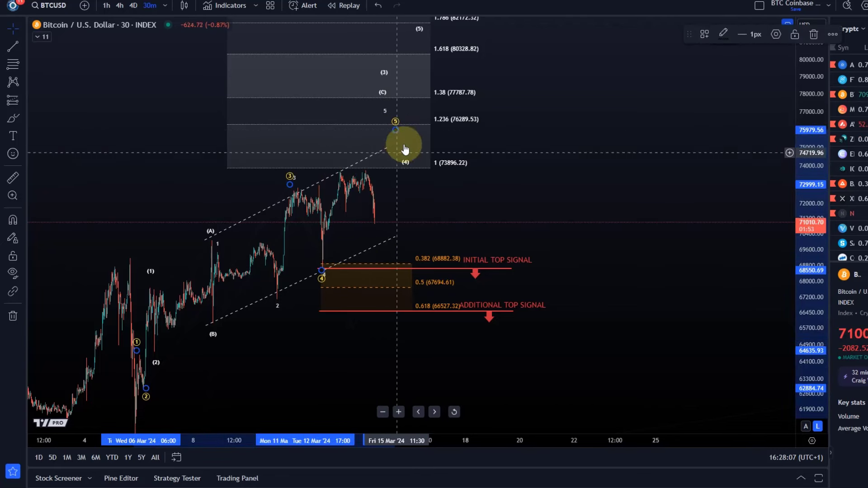
click(394, 133)
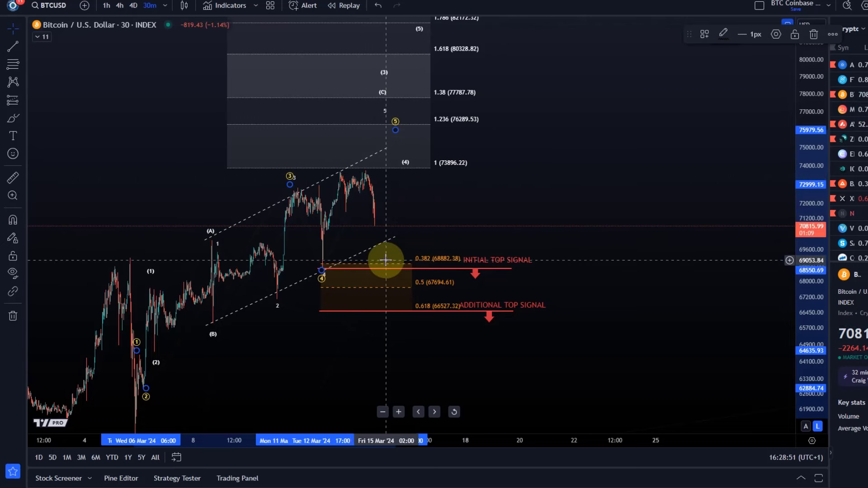
click(374, 248)
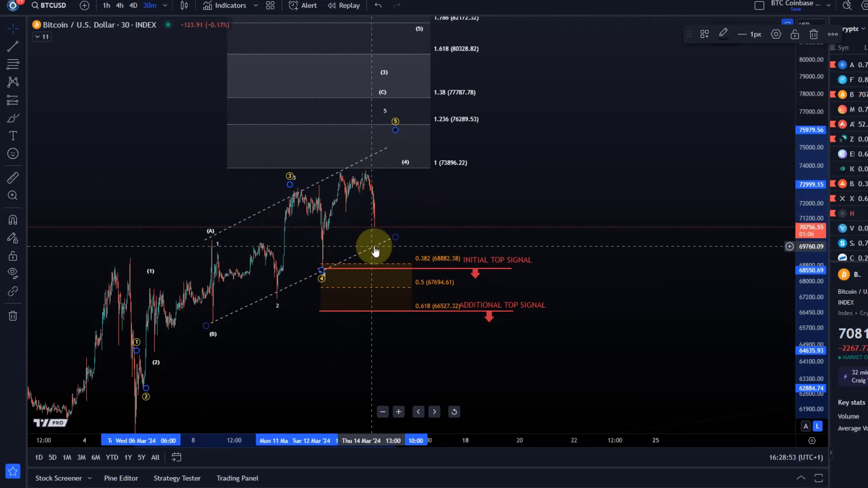
click(405, 306)
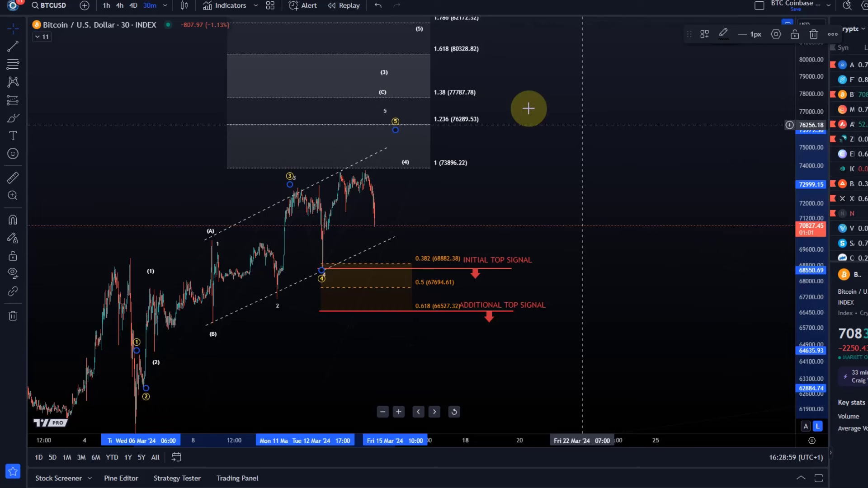
Step: Search saved layouts for 'btc' and load 'BTC Daily Oct 2023'
click(830, 6)
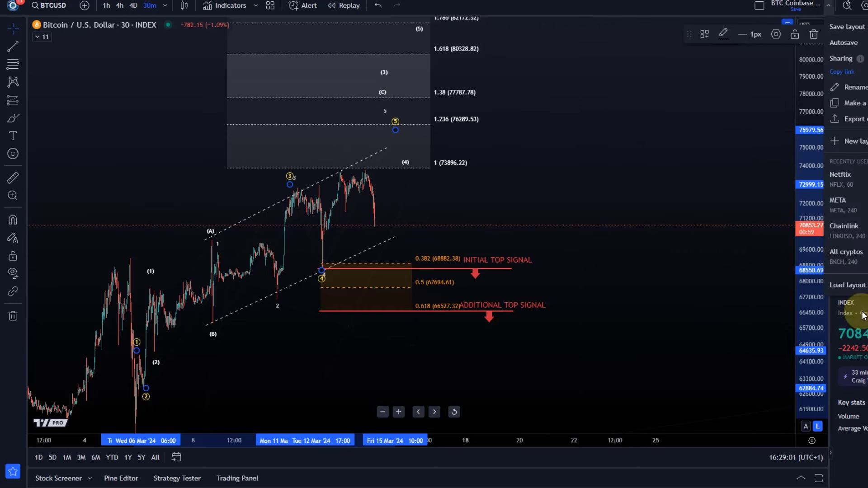
click(857, 289)
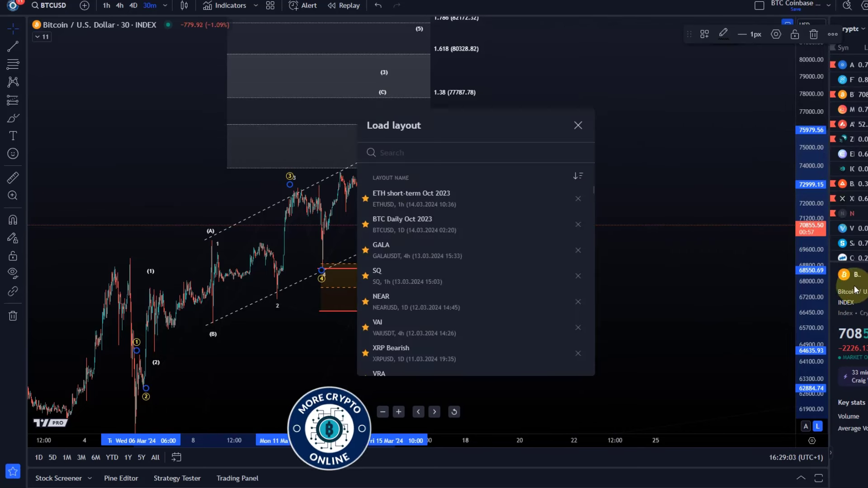
text(btc)
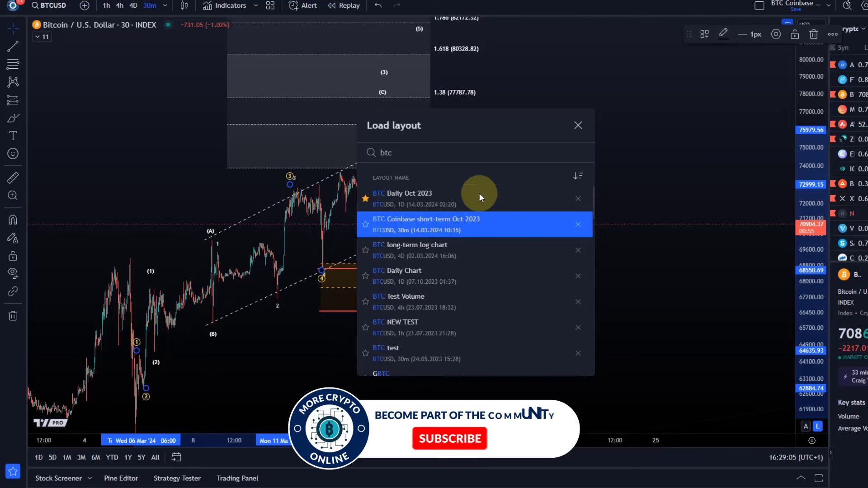
click(422, 201)
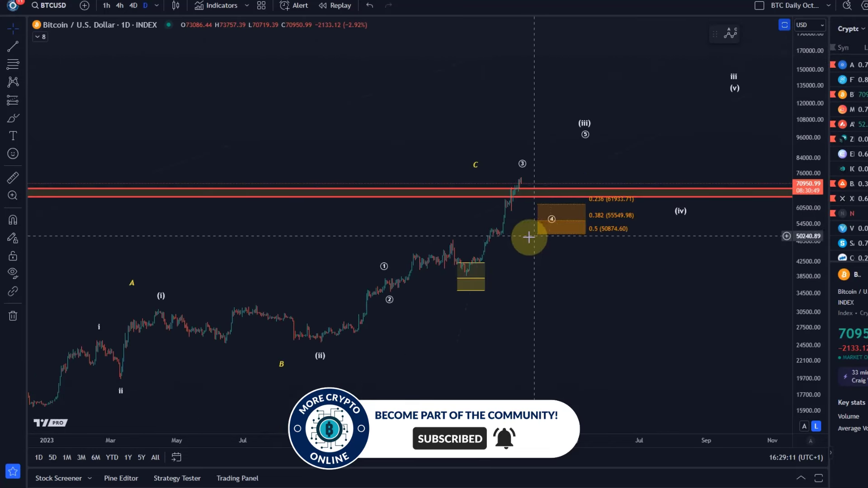
Step: Pan the daily chart to the latest candles, then return to the 30-minute layout with Ctrl+Tab
drag(529, 236, 461, 202)
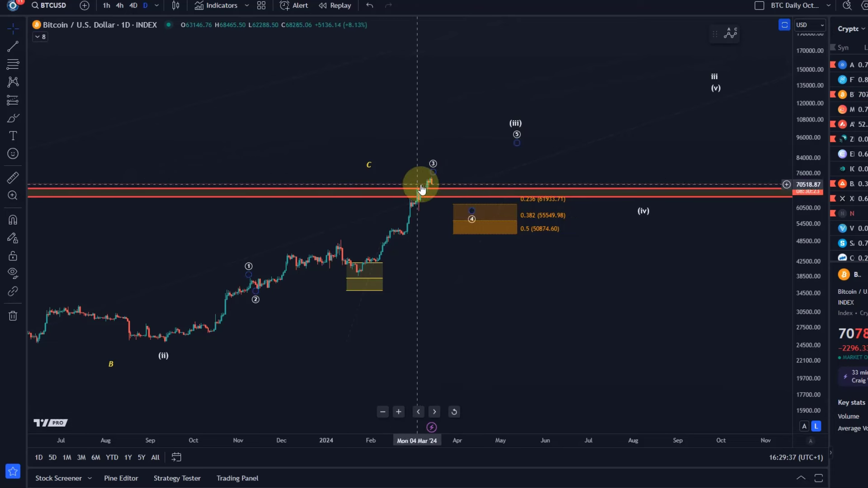
mouse_move(438, 182)
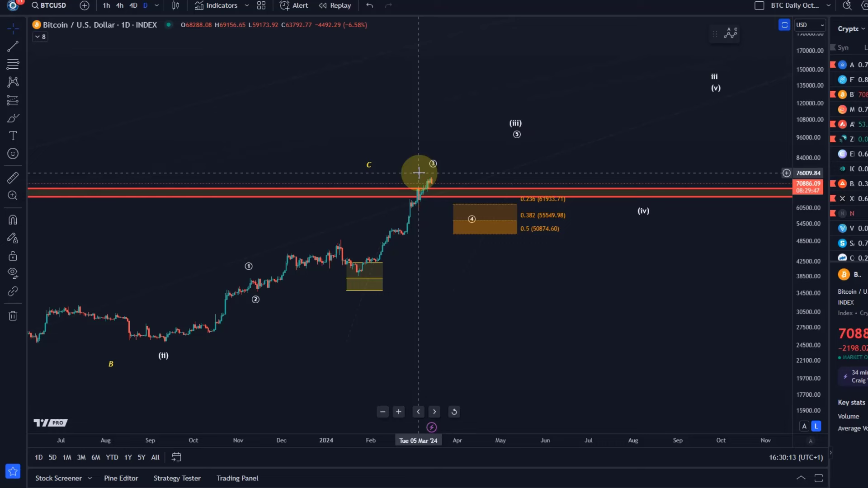
key(ctrl+Tab)
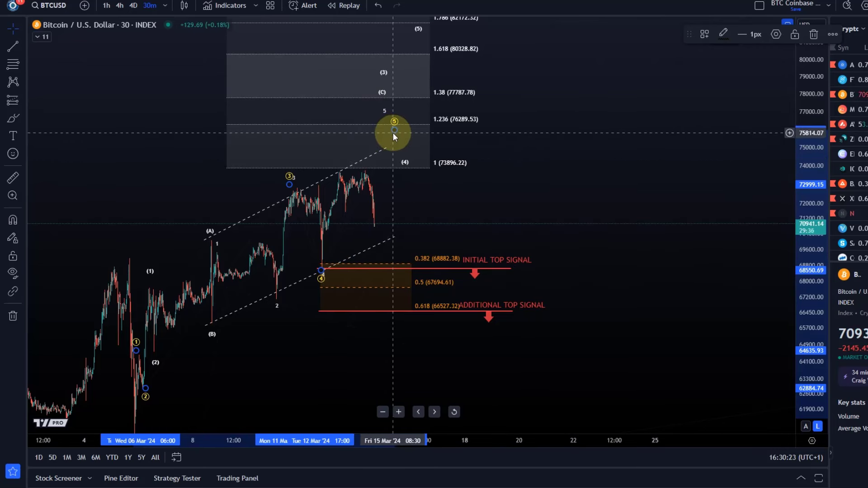
Step: Nudge wave (5) onto the 1.236 level at 76289.53, then move daily wave 3 to the latest high
mouse_move(397, 129)
mouse_down()
mouse_move(422, 128)
mouse_move(408, 122)
mouse_up()
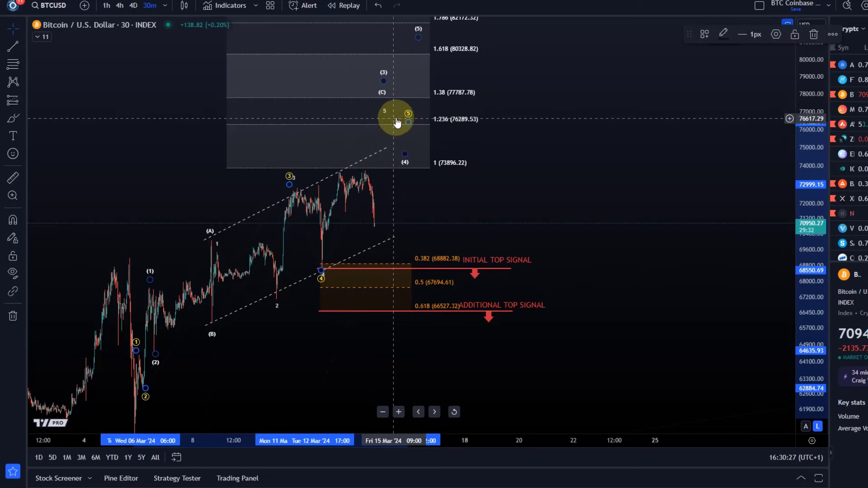
click(163, 392)
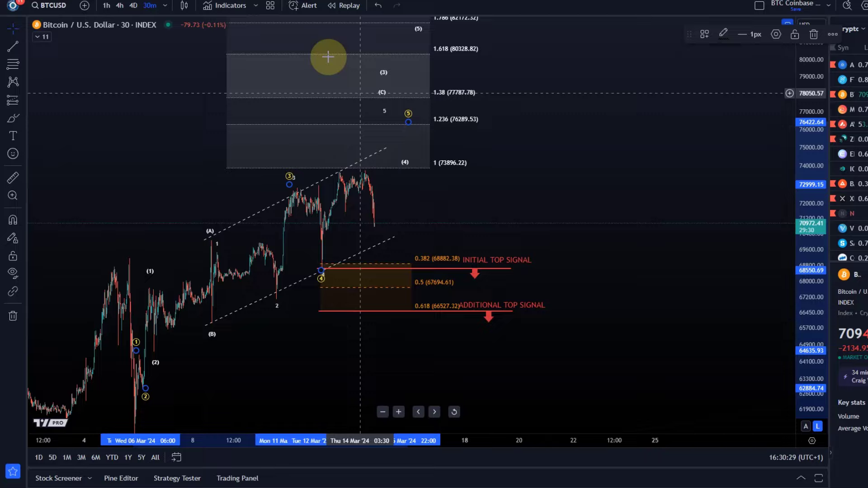
key(ctrl+Tab)
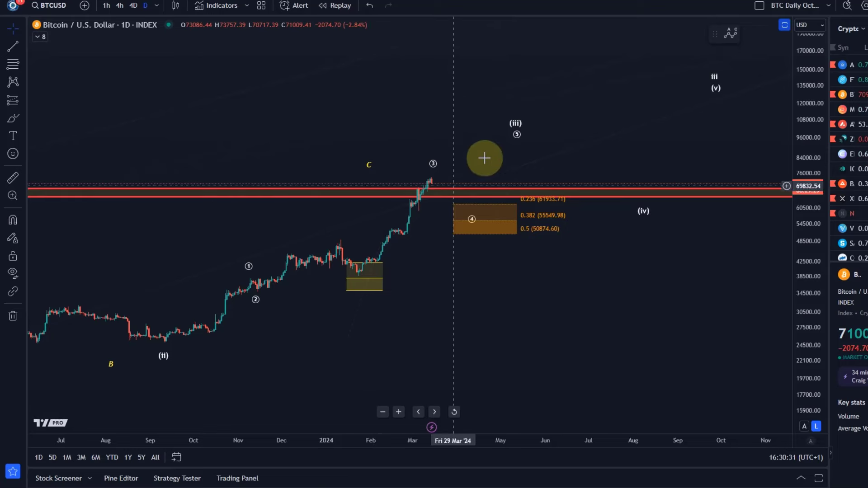
click(428, 164)
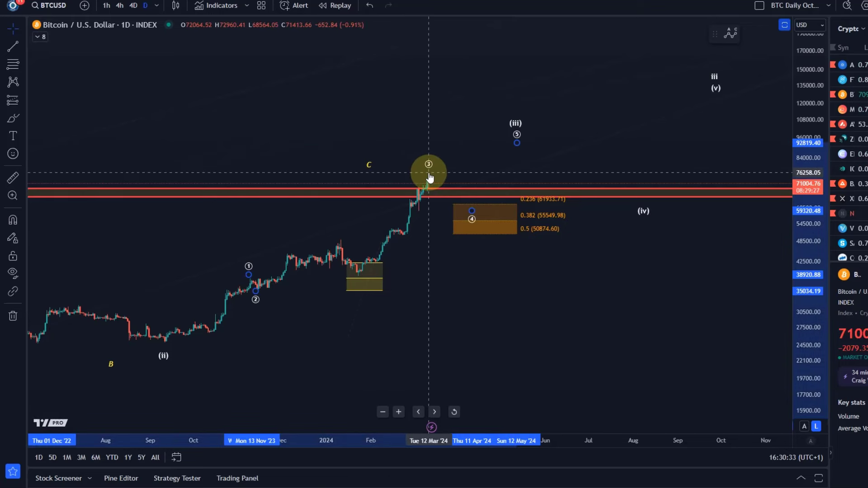
mouse_move(430, 178)
mouse_down()
mouse_move(419, 181)
mouse_move(431, 176)
mouse_up()
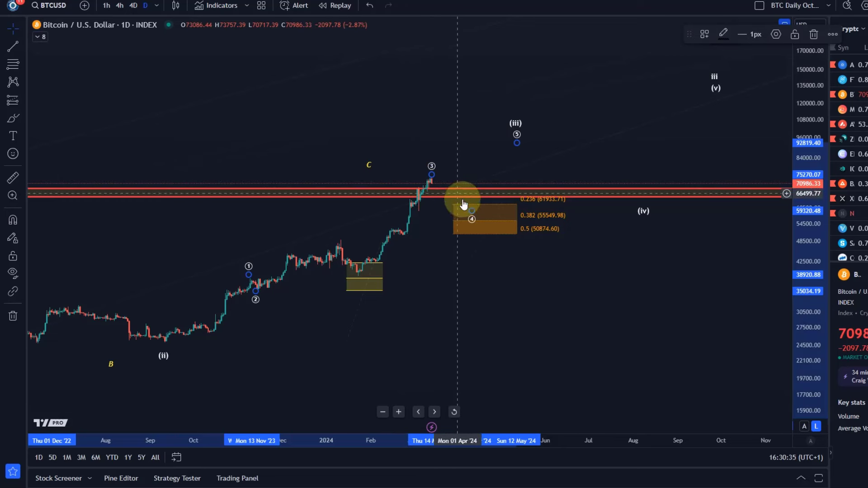
Step: Measure the roughly -22.71% drop from the recent high, clear it, and return to the 30-minute layout
click(13, 177)
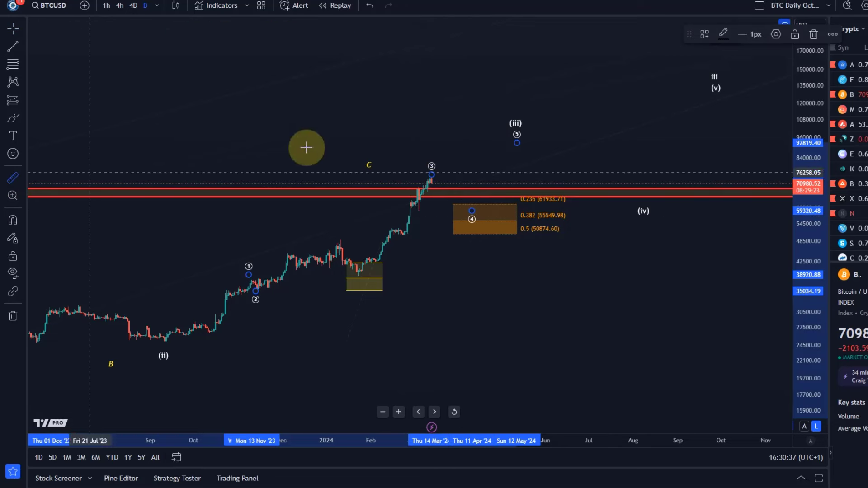
click(463, 181)
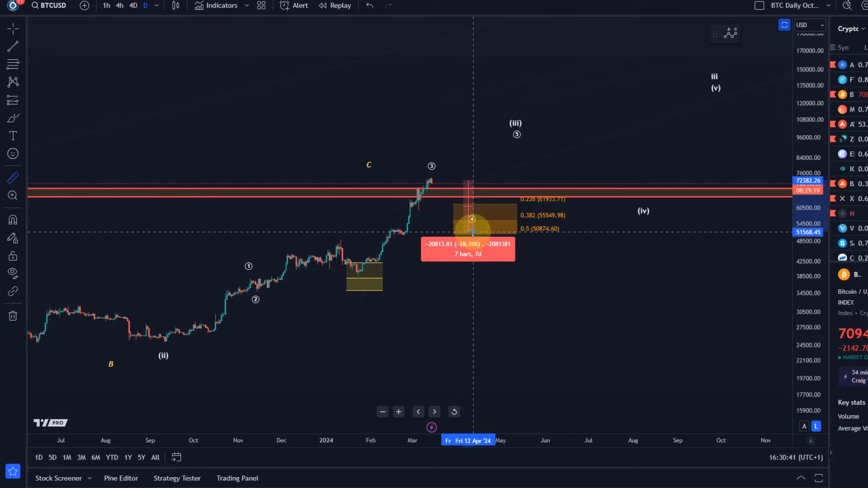
click(472, 215)
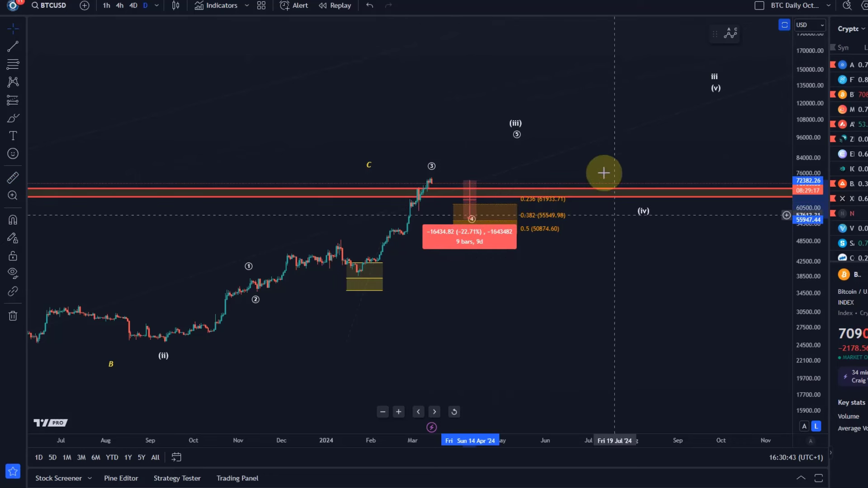
click(427, 297)
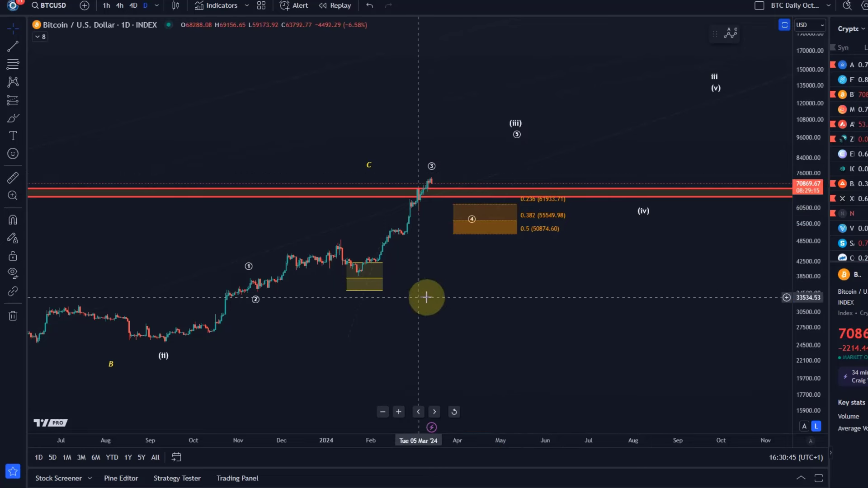
key(ctrl+Tab)
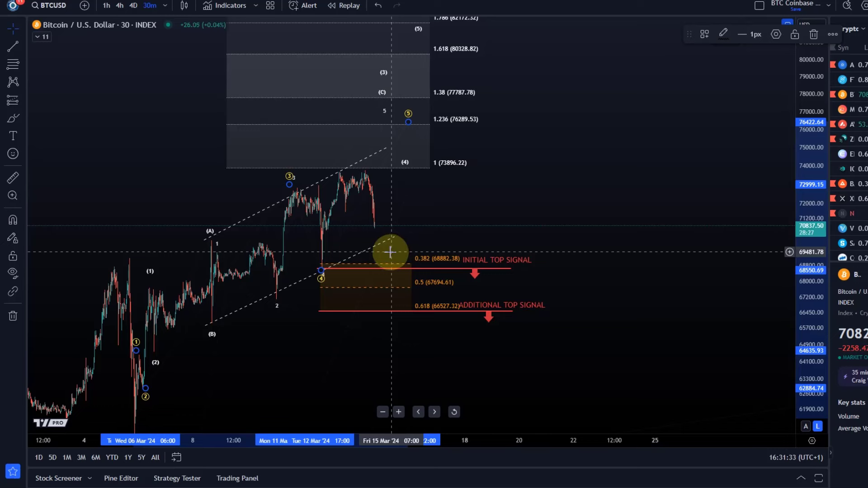
Step: Move circled wave point 4 onto the local low at the top of the orange Fibonacci zone
click(323, 268)
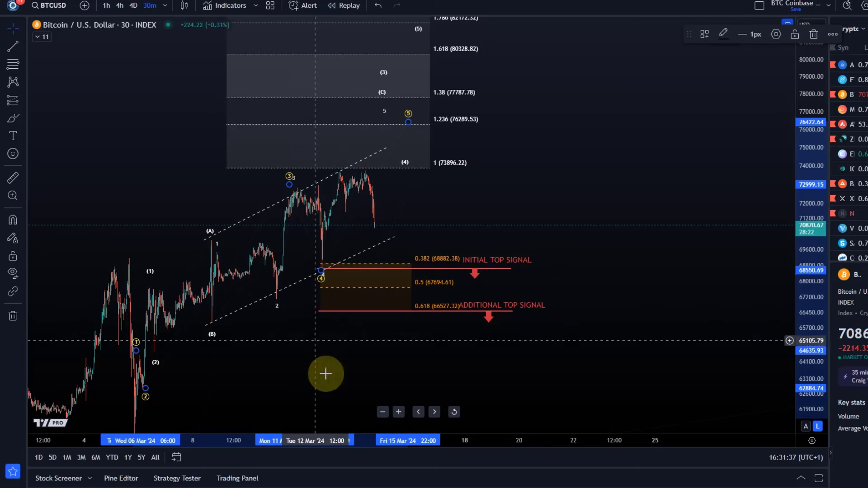
click(317, 262)
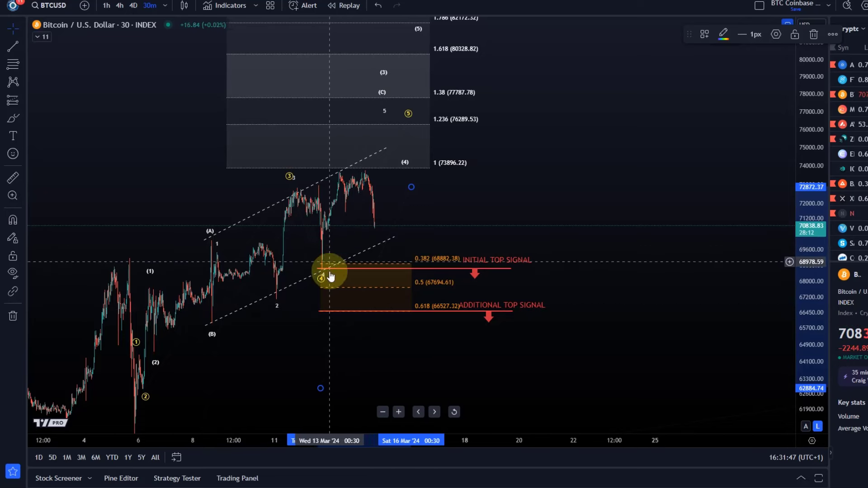
mouse_move(318, 274)
mouse_down()
mouse_move(389, 283)
mouse_move(312, 282)
mouse_up()
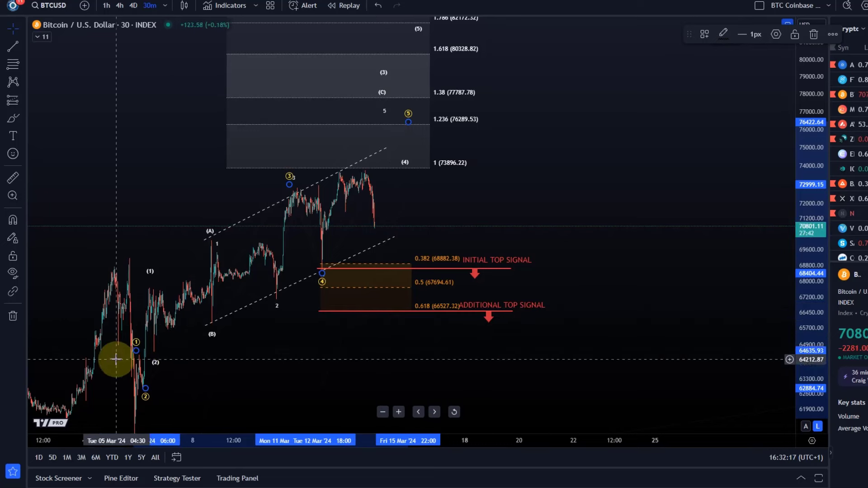
mouse_move(286, 362)
mouse_down()
mouse_move(278, 262)
mouse_move(266, 329)
mouse_up()
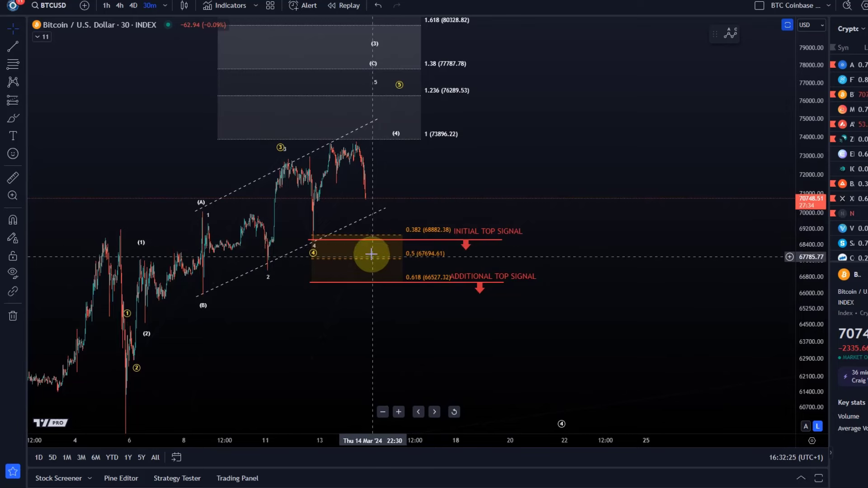
Step: Draw an Elliott ABC correction from wave 4: (A) at the recent high, (B) at the pullback, (C) above the 1 extension
click(23, 86)
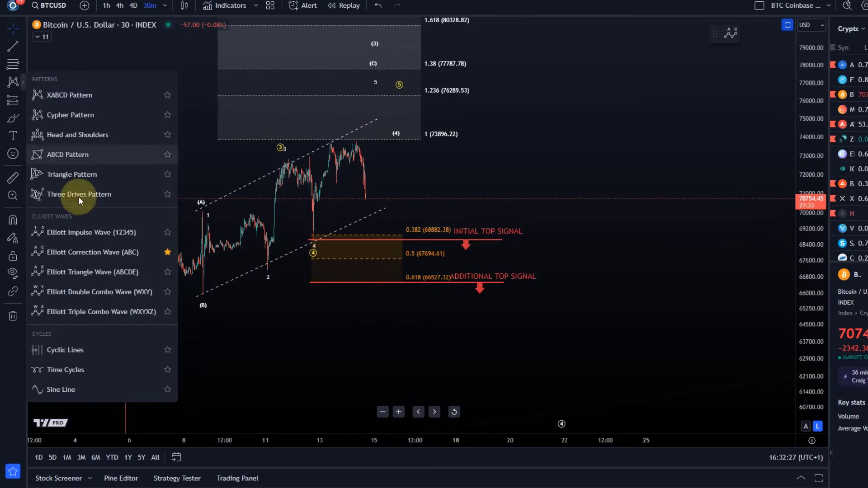
click(108, 252)
click(309, 244)
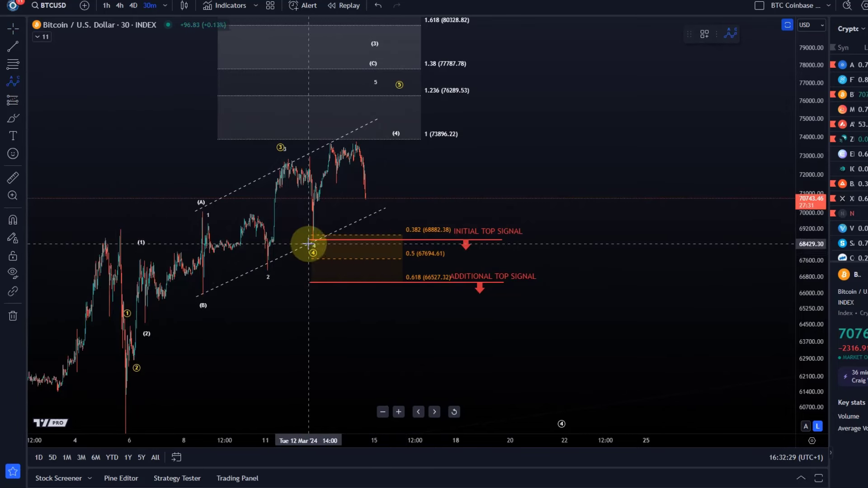
click(328, 145)
click(369, 210)
click(401, 117)
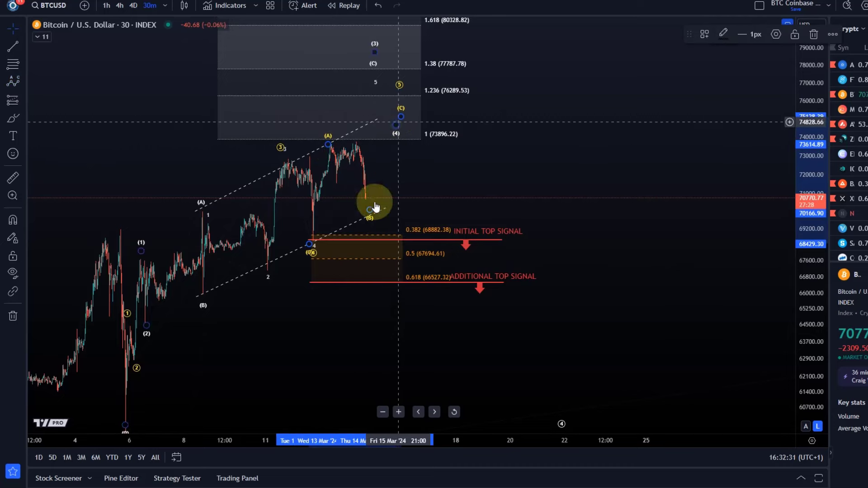
click(441, 182)
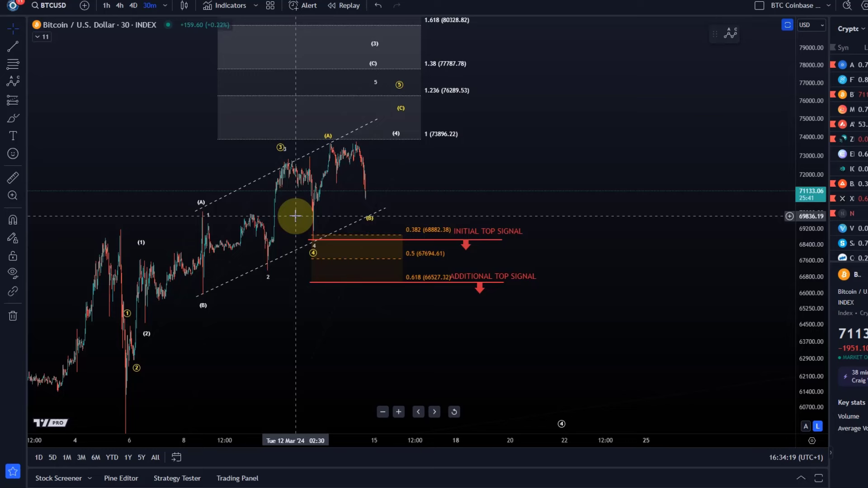
click(12, 64)
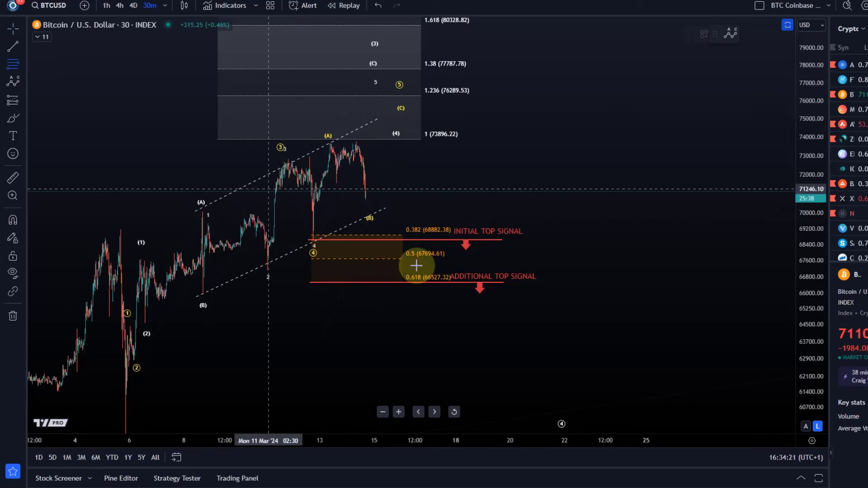
click(363, 243)
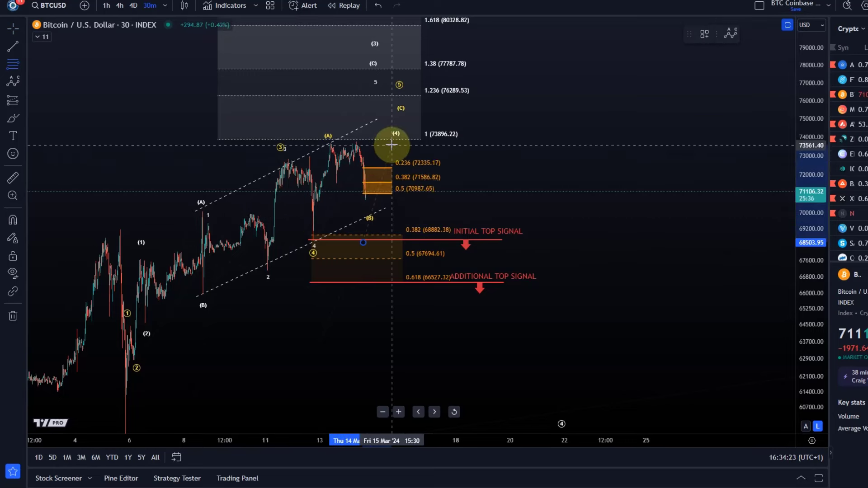
click(391, 144)
click(706, 34)
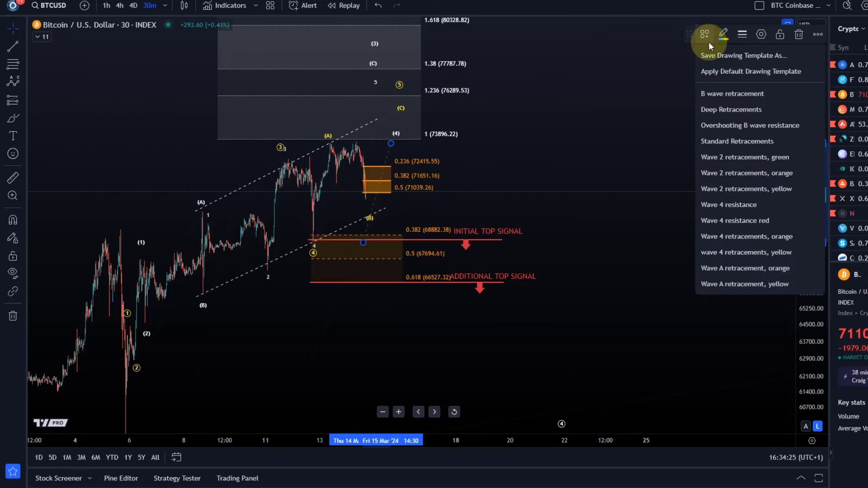
click(732, 94)
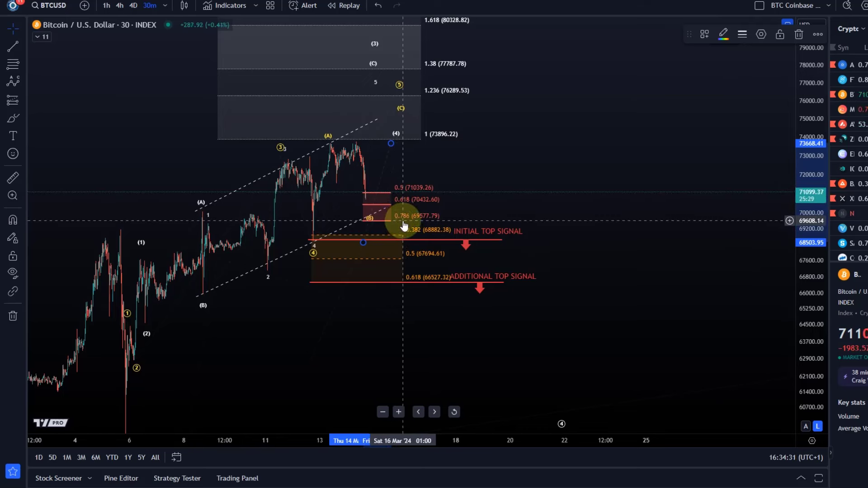
key(Delete)
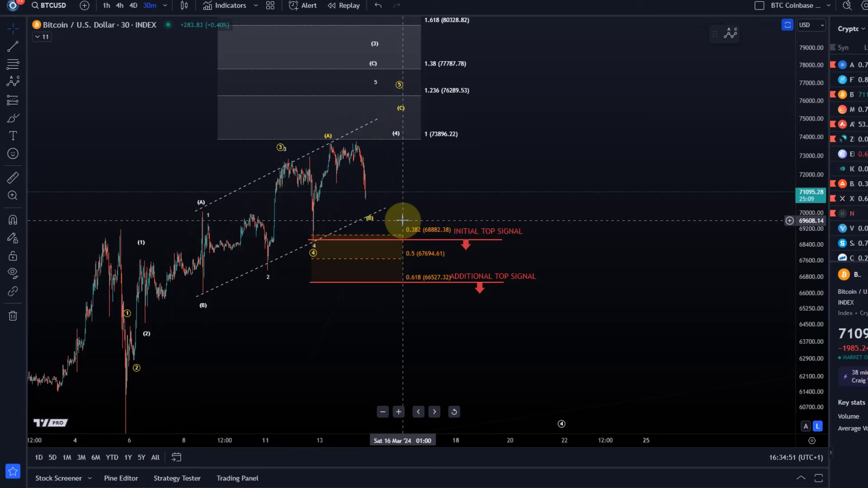
Step: Drag circled wave 5 right to about 76090, beside the (C) label under the 1.236 level
click(369, 113)
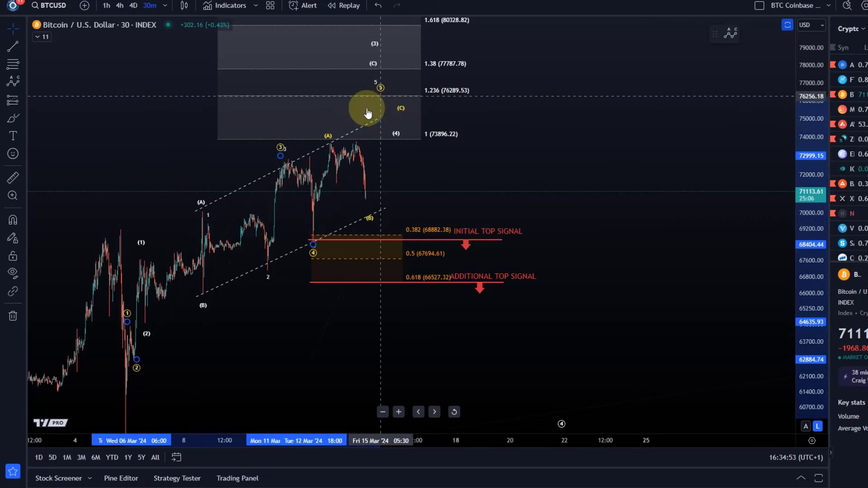
mouse_move(368, 113)
mouse_down()
mouse_move(333, 128)
mouse_move(395, 99)
mouse_up()
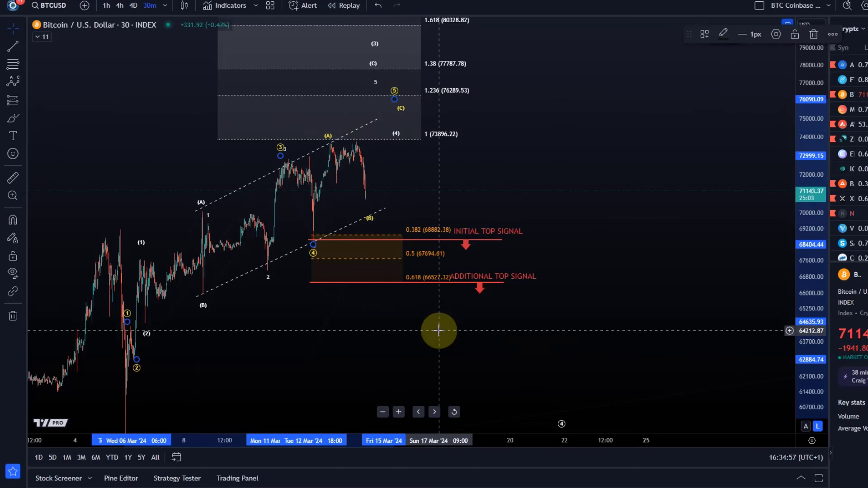